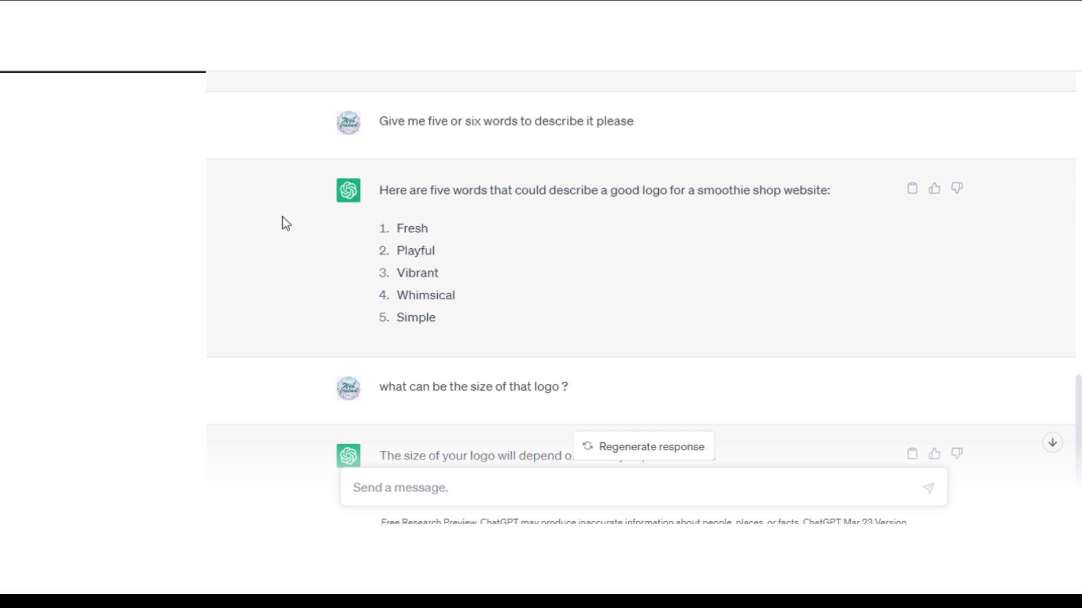
scroll(471, 241, "up", 15)
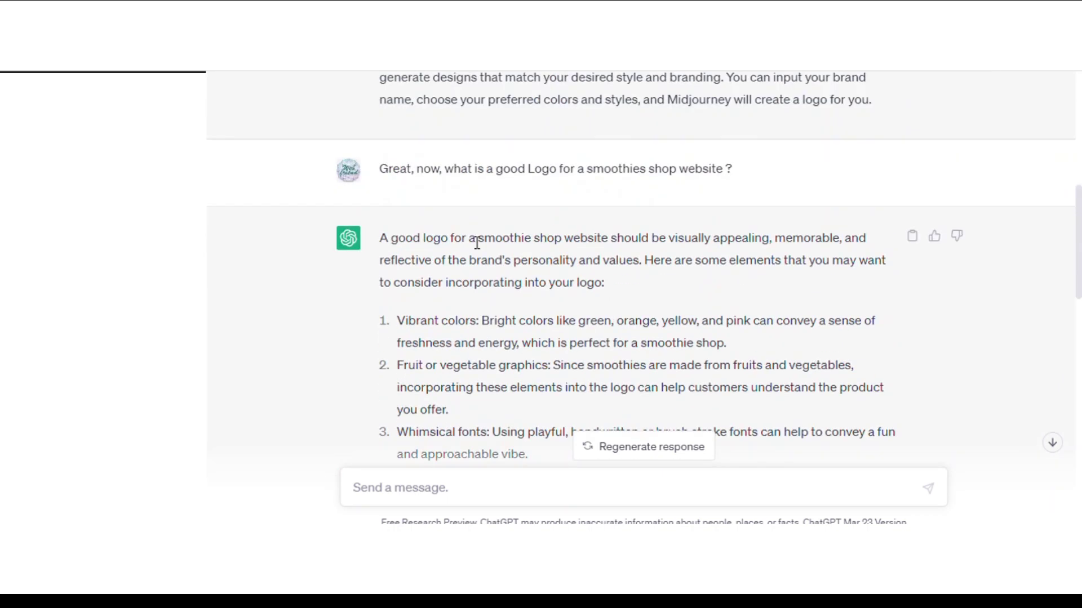
scroll(476, 243, "up", 3)
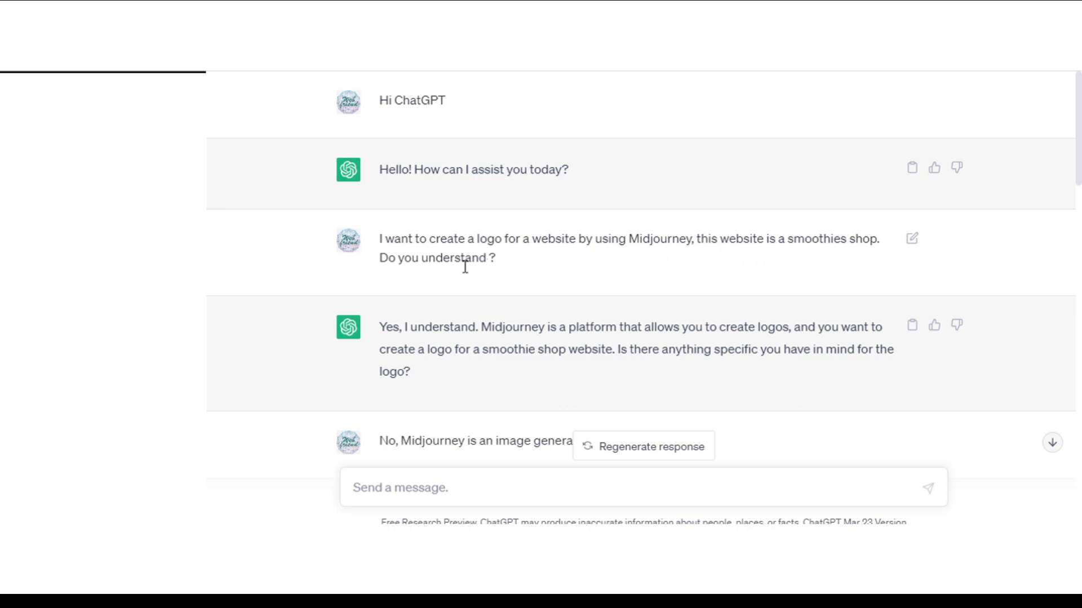
scroll(519, 292, "down", 2)
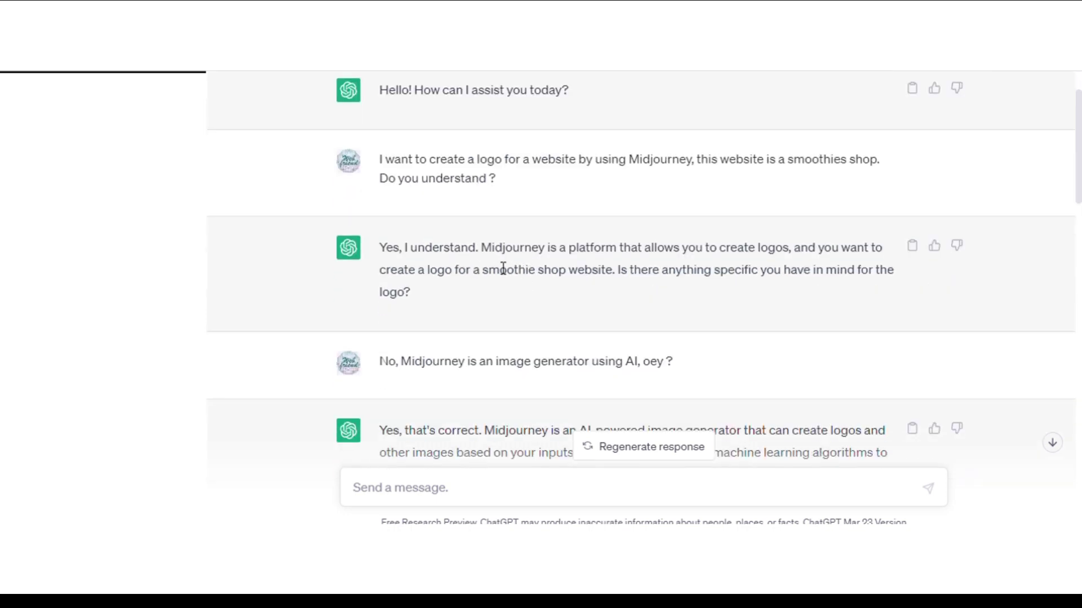
scroll(503, 269, "down", 2)
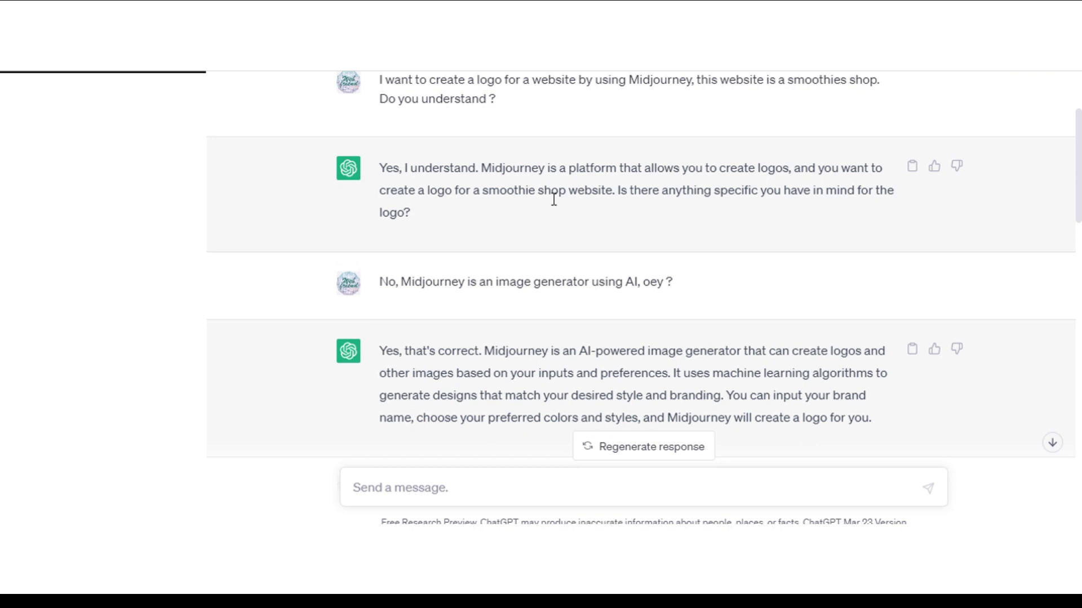
scroll(473, 271, "down", 2)
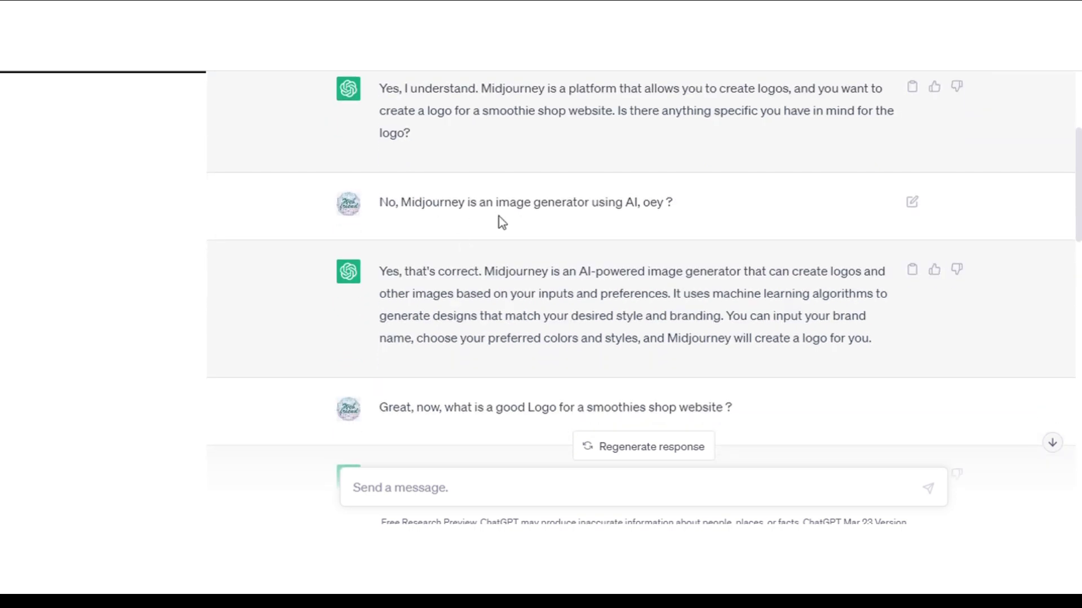
scroll(501, 223, "down", 6)
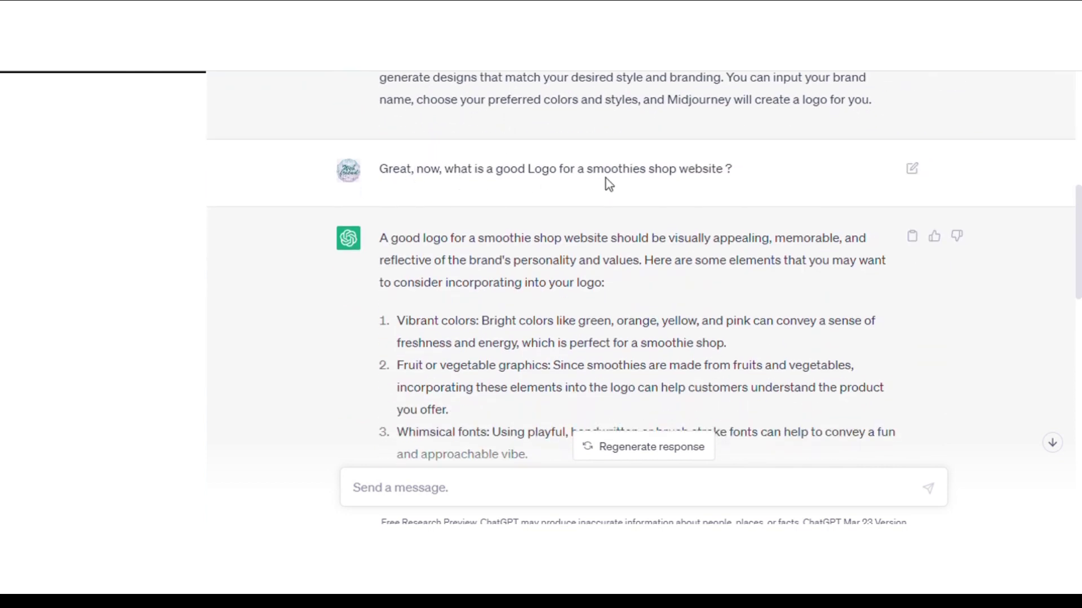
scroll(633, 189, "down", 4)
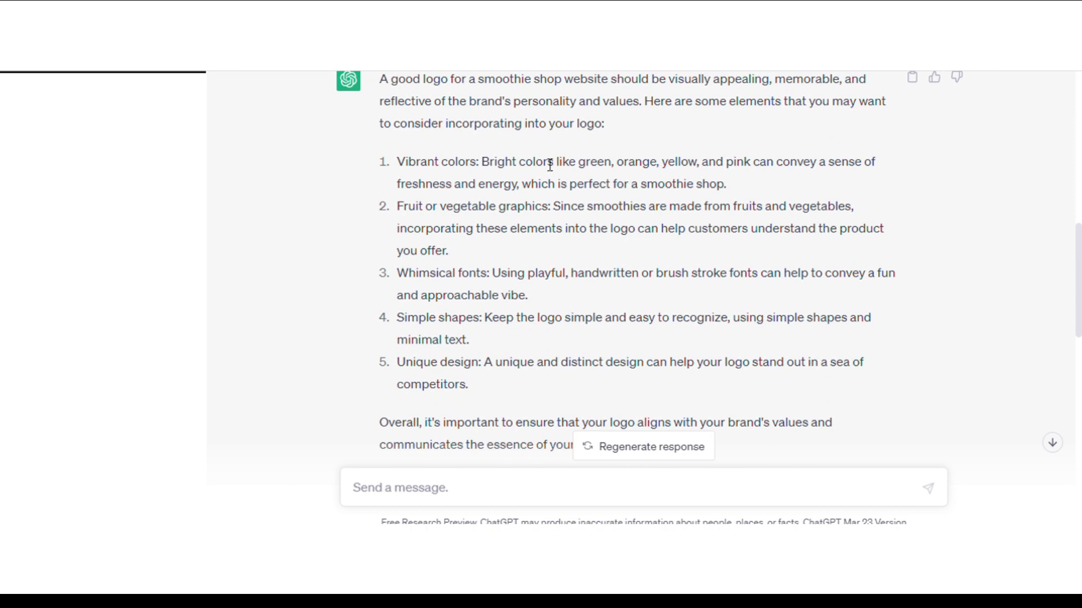
scroll(500, 222, "down", 2)
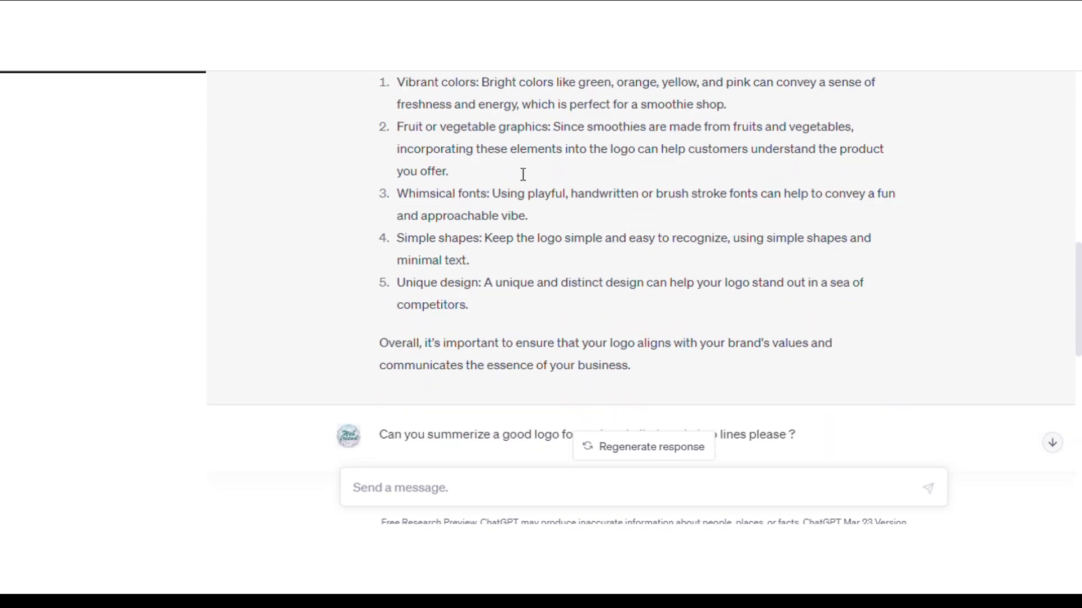
scroll(575, 294, "down", 6)
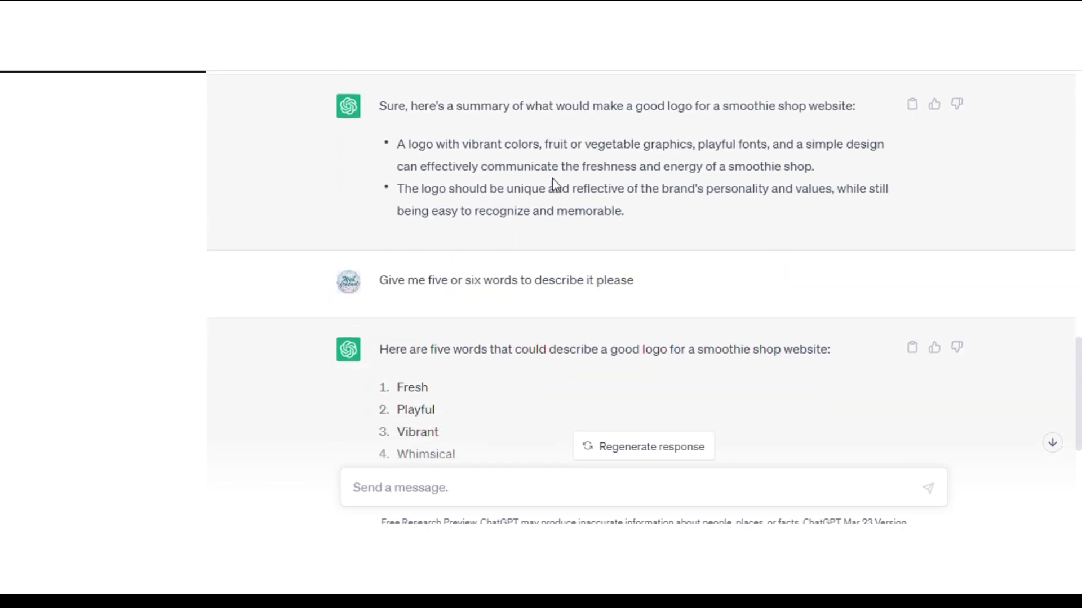
scroll(517, 174, "down", 2)
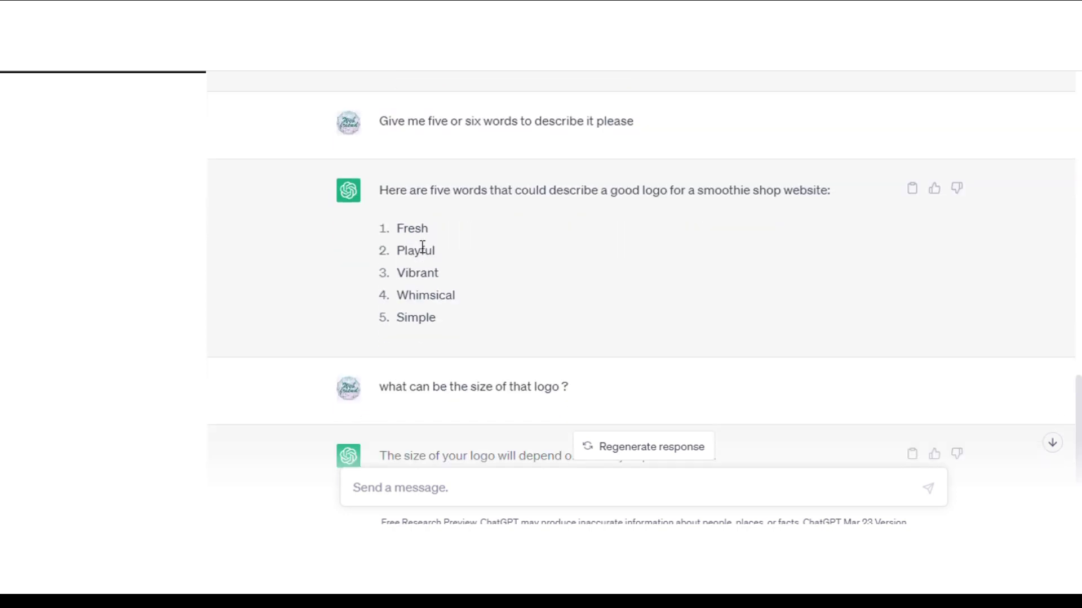
scroll(422, 265, "down", 1)
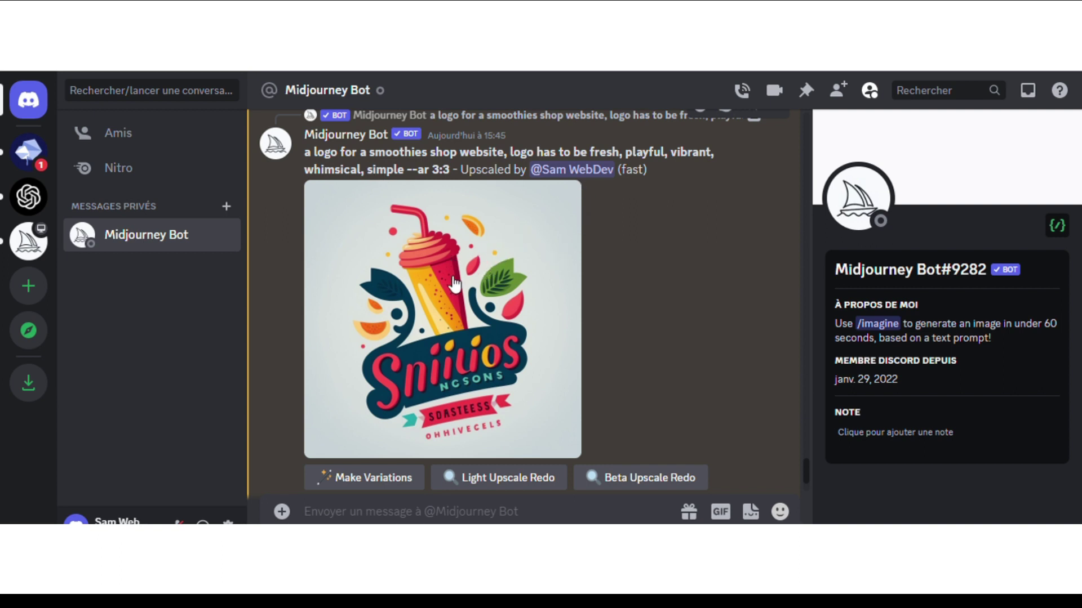
Enlarge the four-logo grid image and view it full-size in the browser to compare the options.
scroll(453, 299, "up", 5)
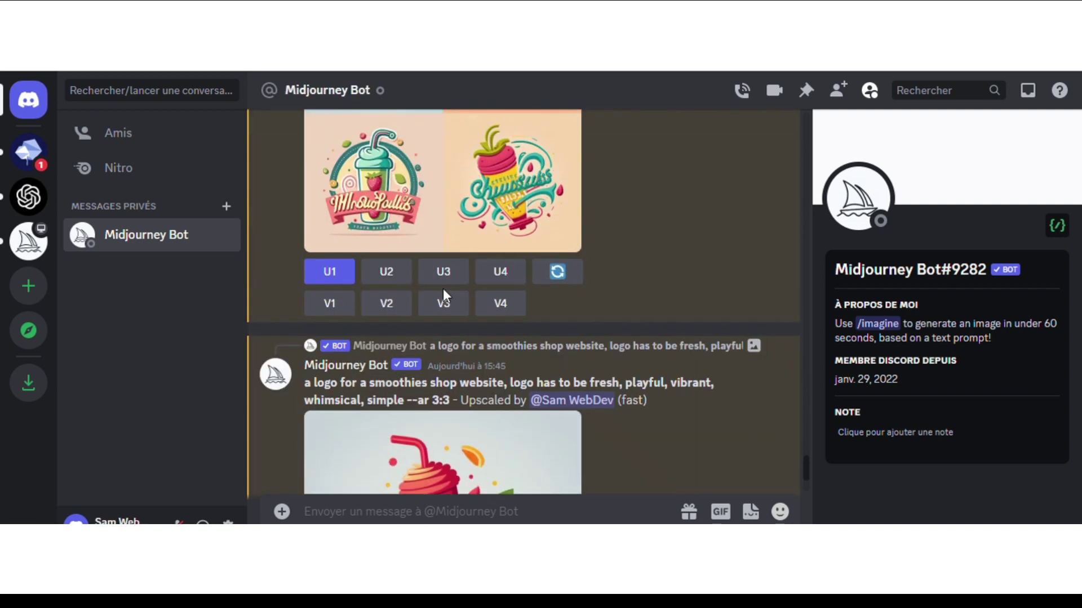
scroll(452, 226, "up", 2)
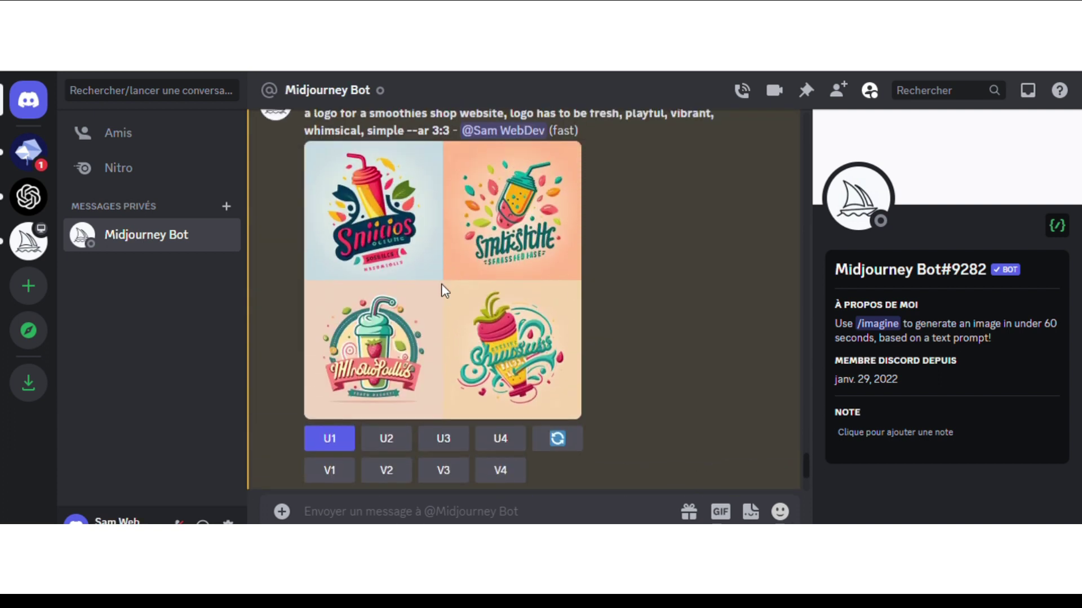
left_click(452, 256)
left_click(434, 479)
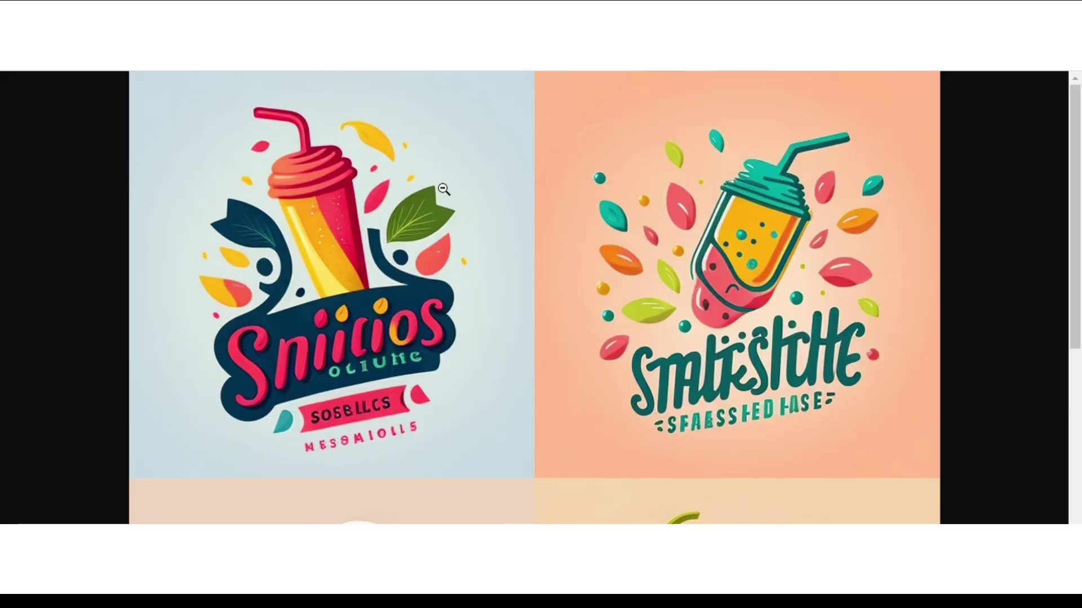
scroll(646, 209, "down", 6)
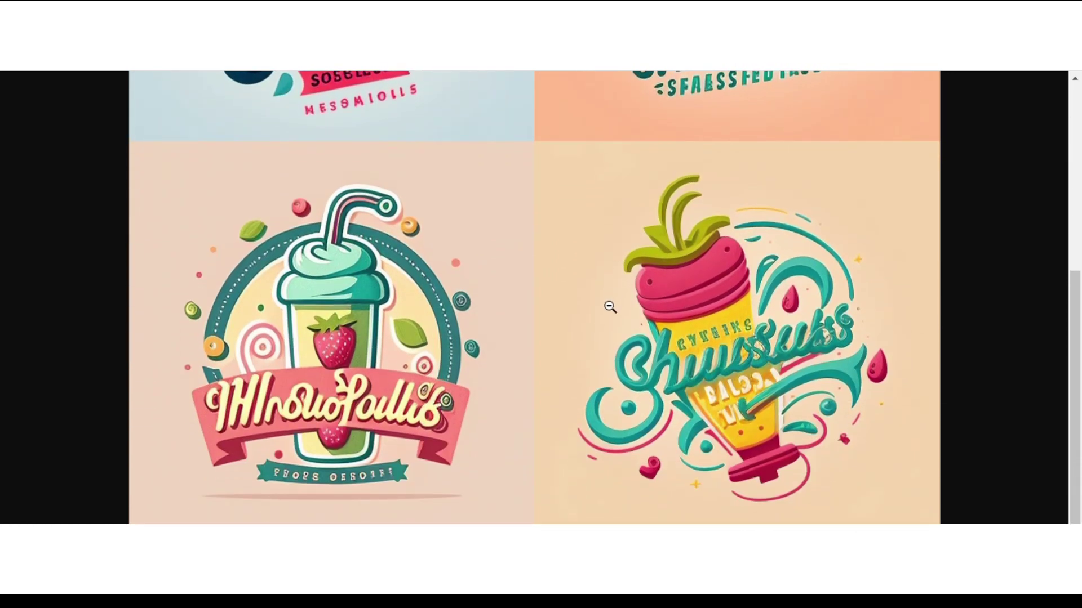
scroll(610, 307, "up", 7)
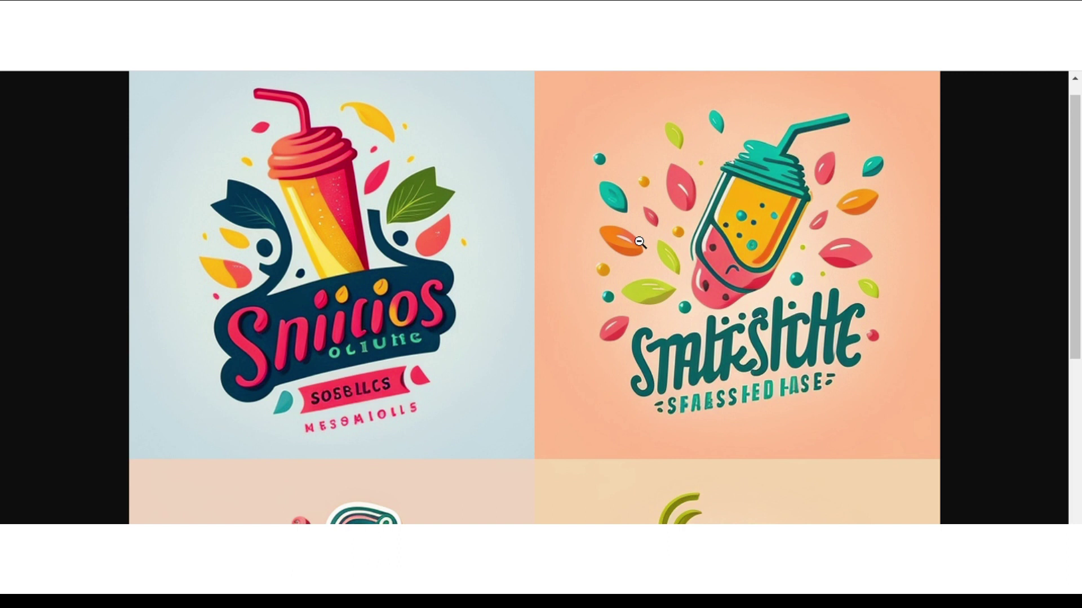
scroll(639, 242, "down", 6)
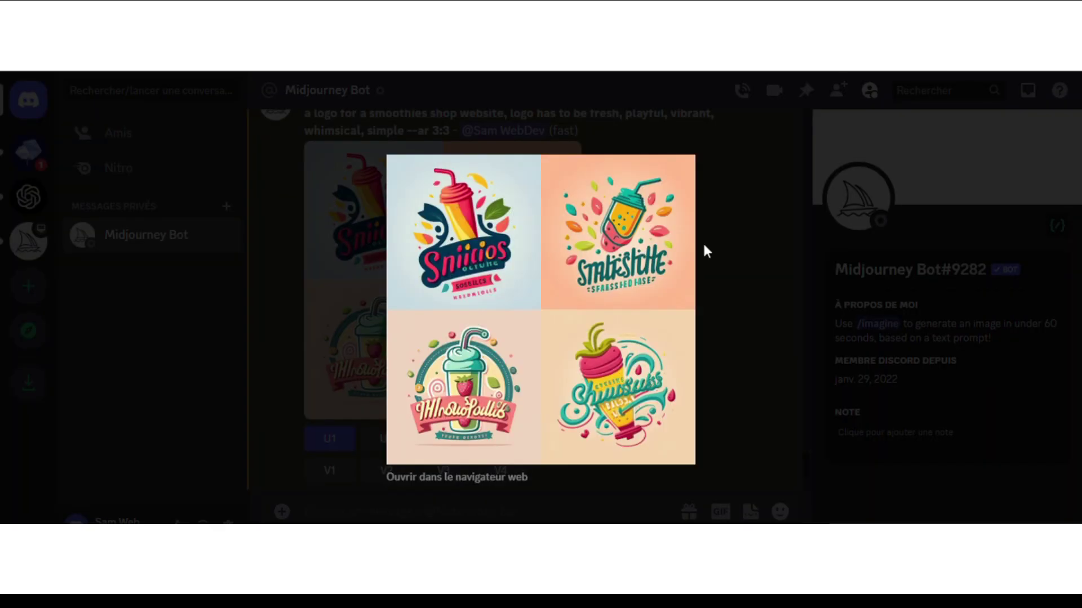
left_click(702, 242)
scroll(455, 291, "down", 5)
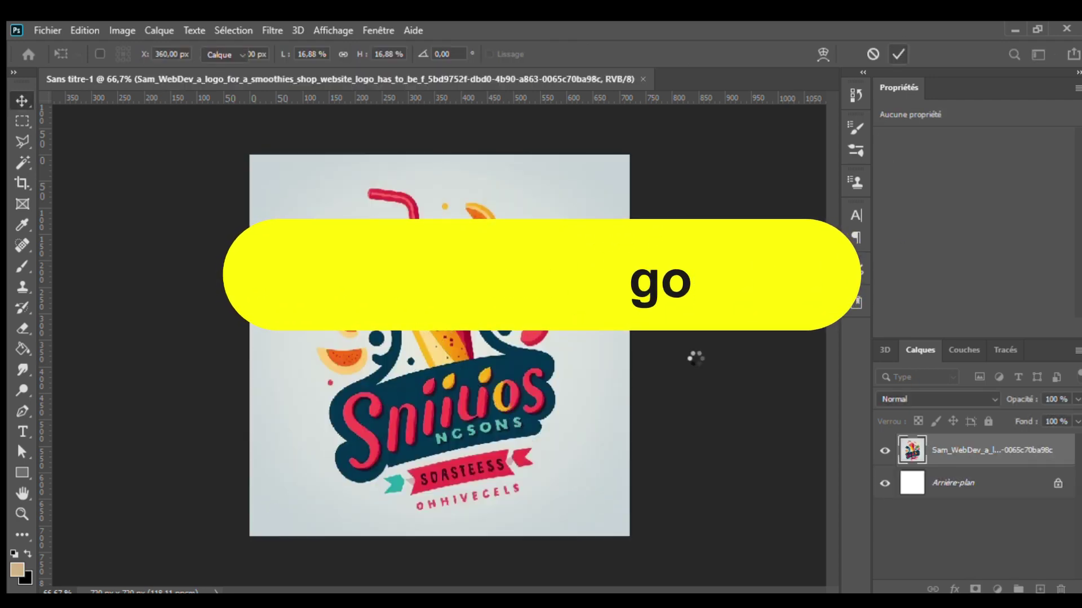
Confirm the logo placement and open the placed layer's contents for editing.
key("Return")
left_click(970, 231)
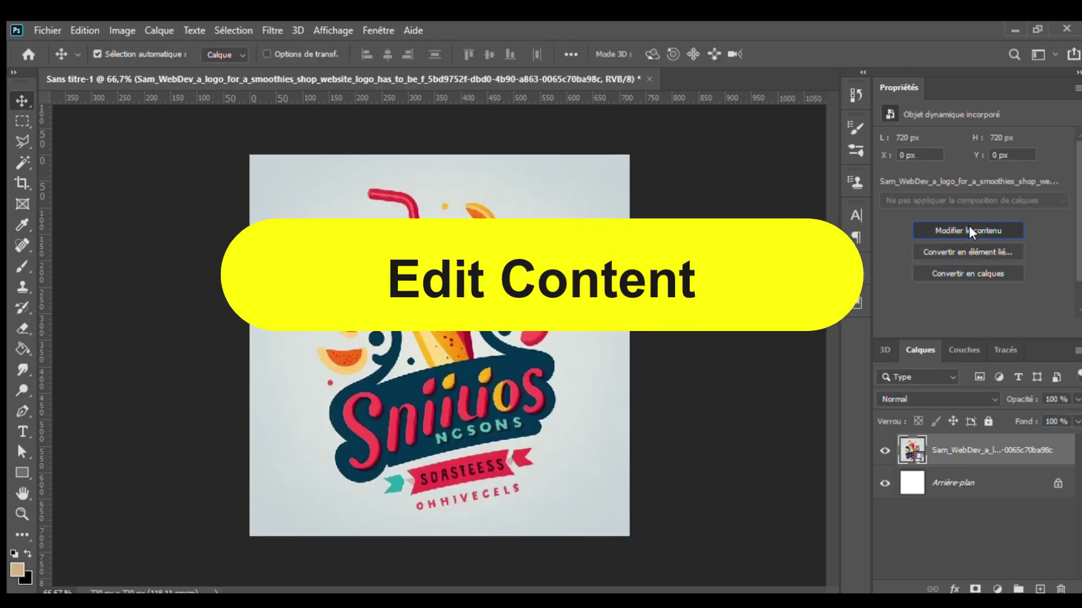
scroll(971, 232, "down", 5)
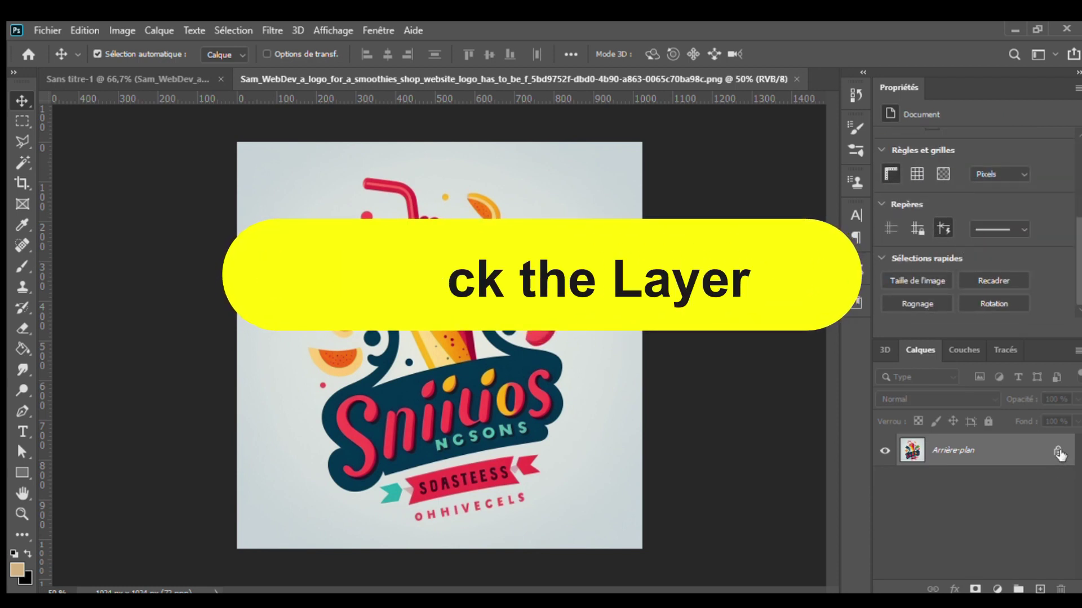
Unlock the Arrière-plan layer and remove its light-grey background with Supprimer l'arrière-plan.
left_click(1058, 451)
scroll(978, 262, "down", 3)
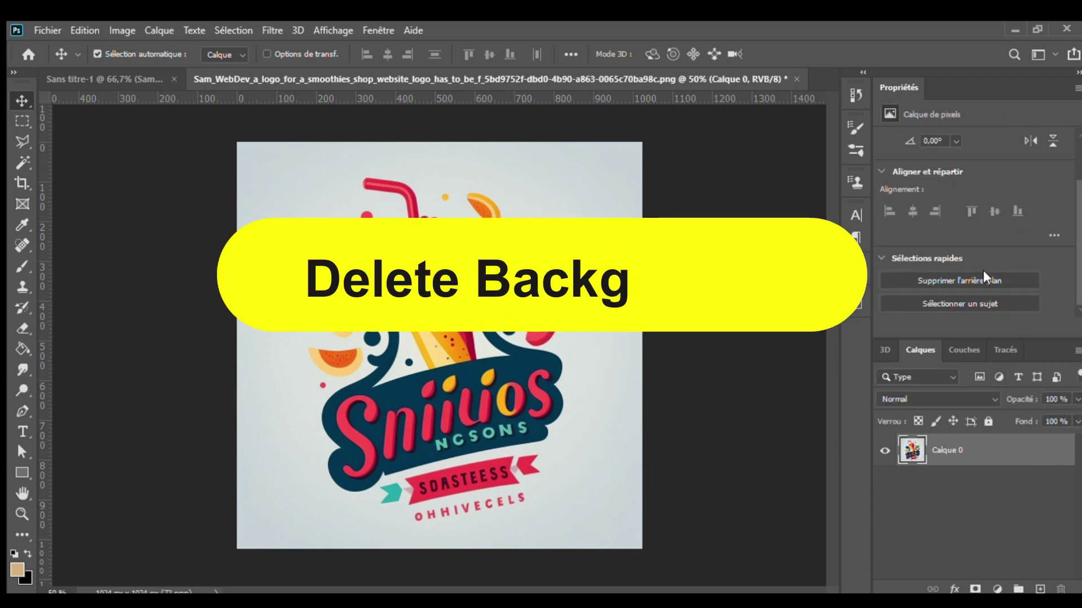
left_click(960, 280)
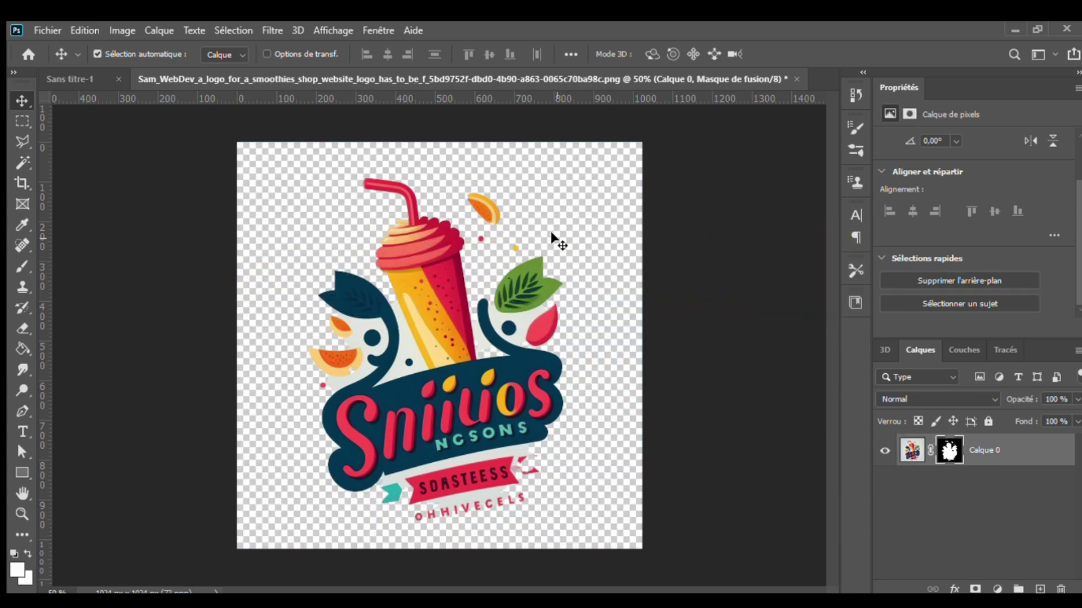
scroll(544, 285, "up", 3)
scroll(586, 290, "up", 2)
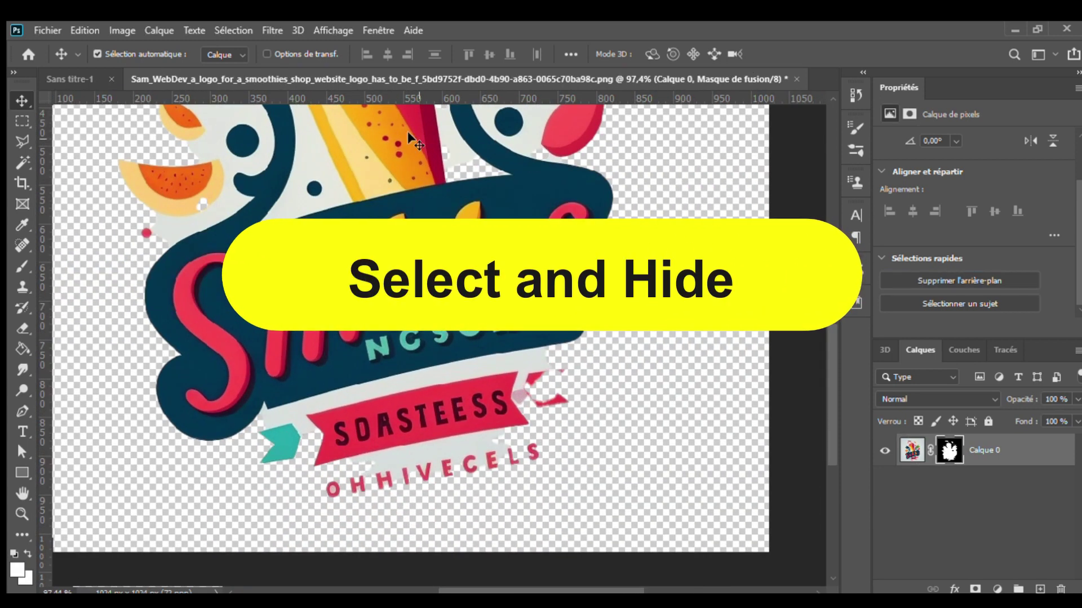
In Sélectionner et masquer, subtract the grey between the blue swirl, cup and orange slices.
key("ctrl+alt+r")
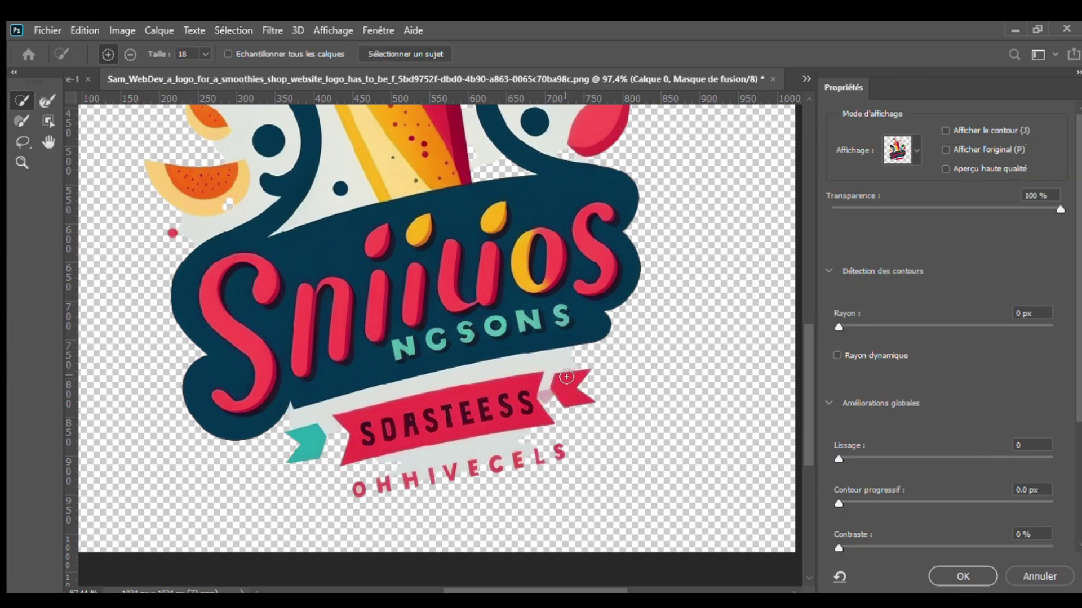
scroll(378, 263, "up", 5)
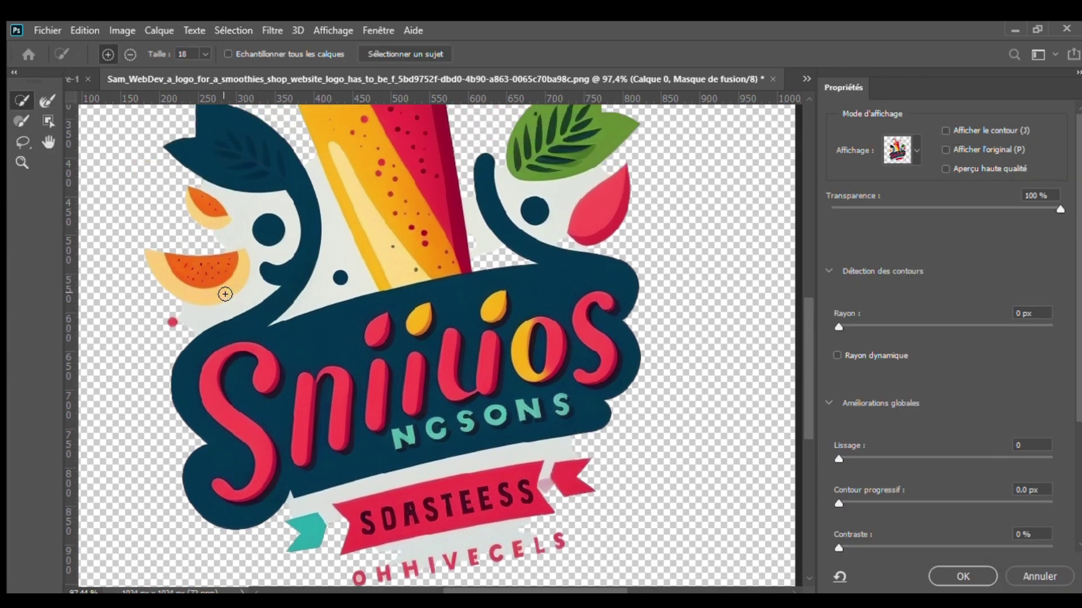
scroll(310, 186, "up", 3)
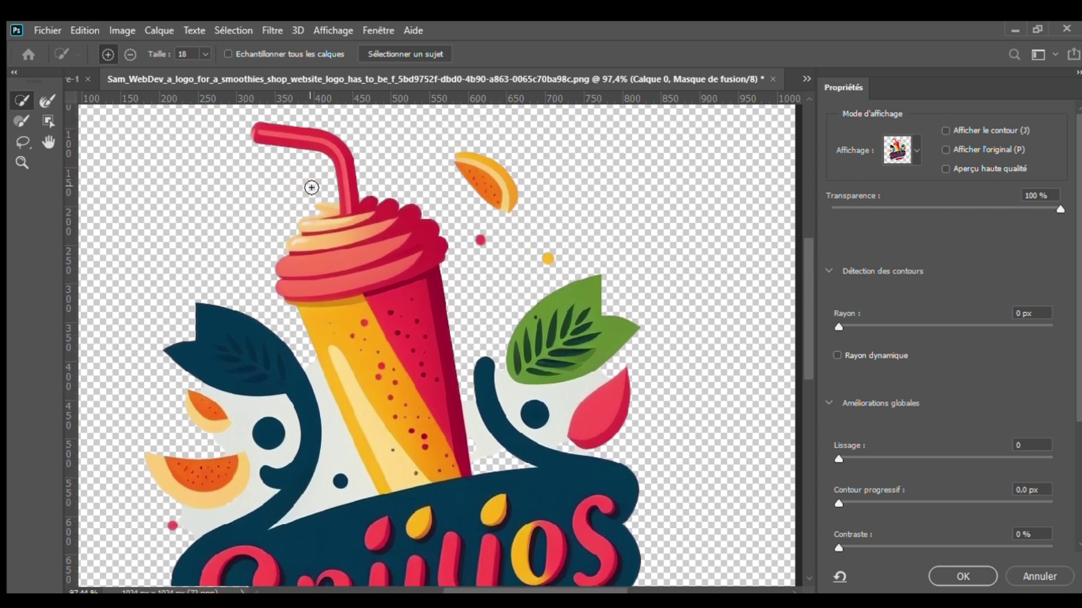
scroll(490, 247, "down", 4)
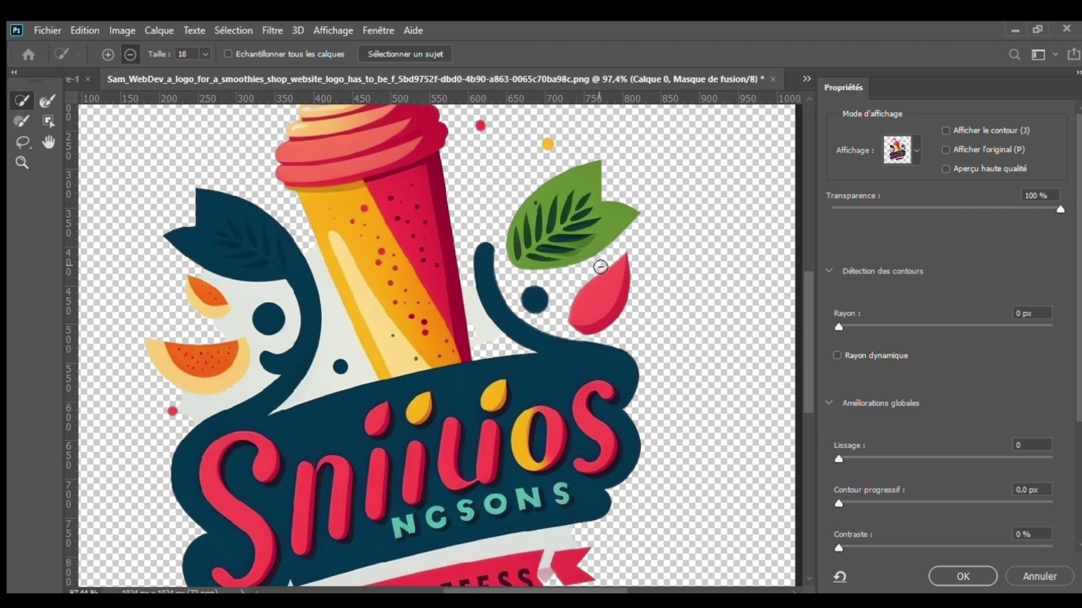
scroll(344, 323, "down", 1)
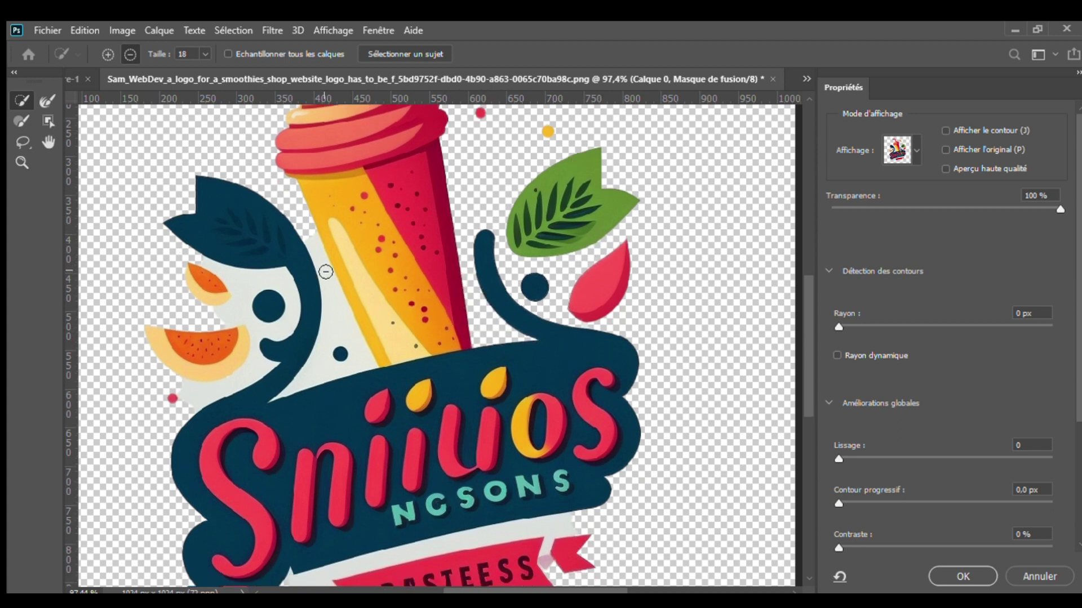
left_click_drag(309, 373, 312, 367)
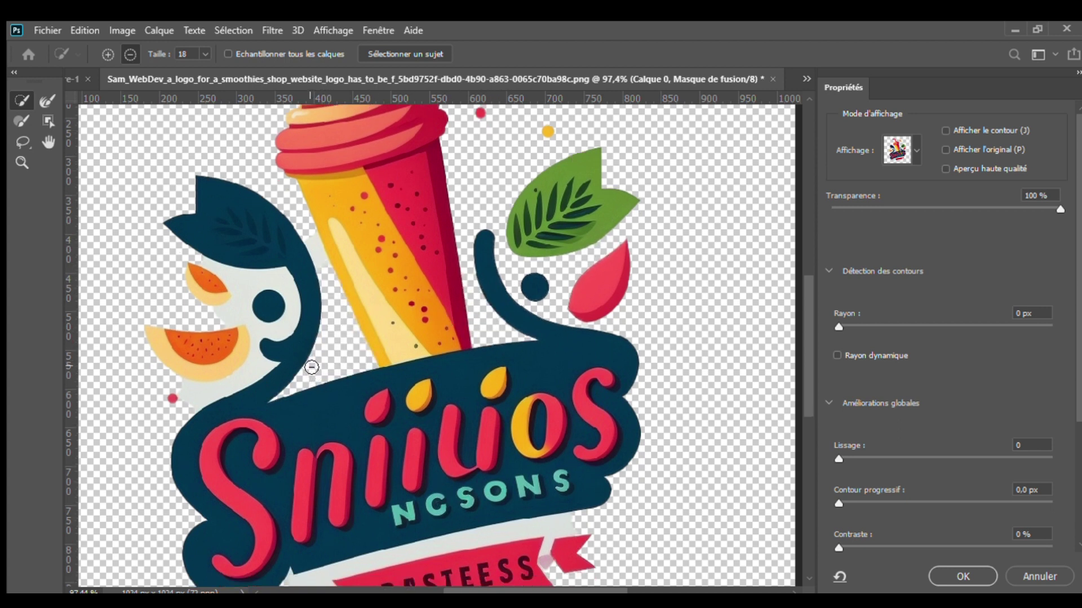
left_click_drag(241, 289, 237, 317)
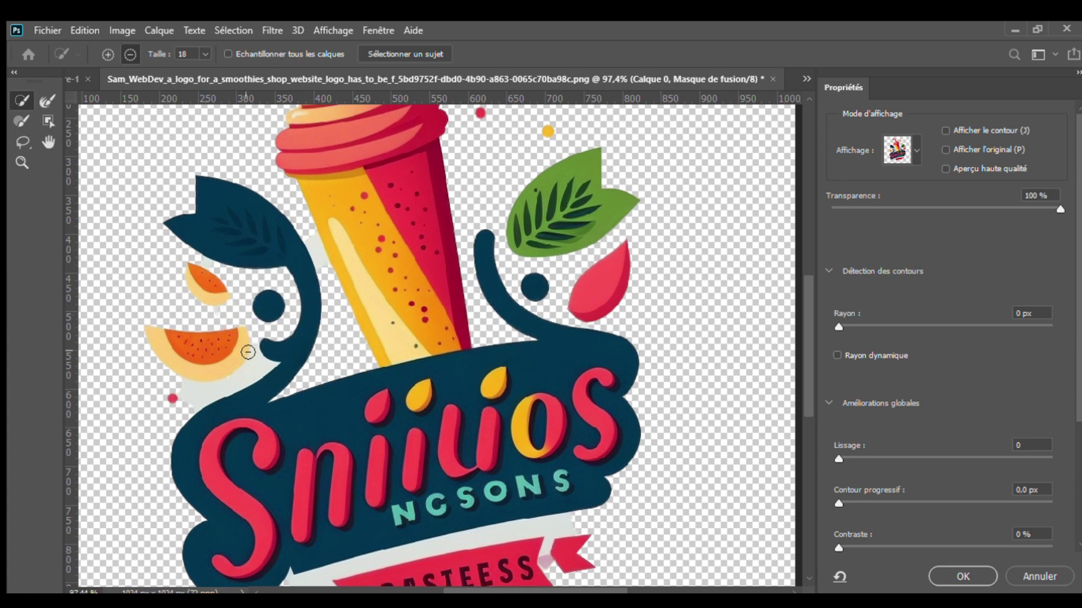
Subtract the leftover grey patches around and beneath the lower banner.
scroll(192, 396, "down", 5)
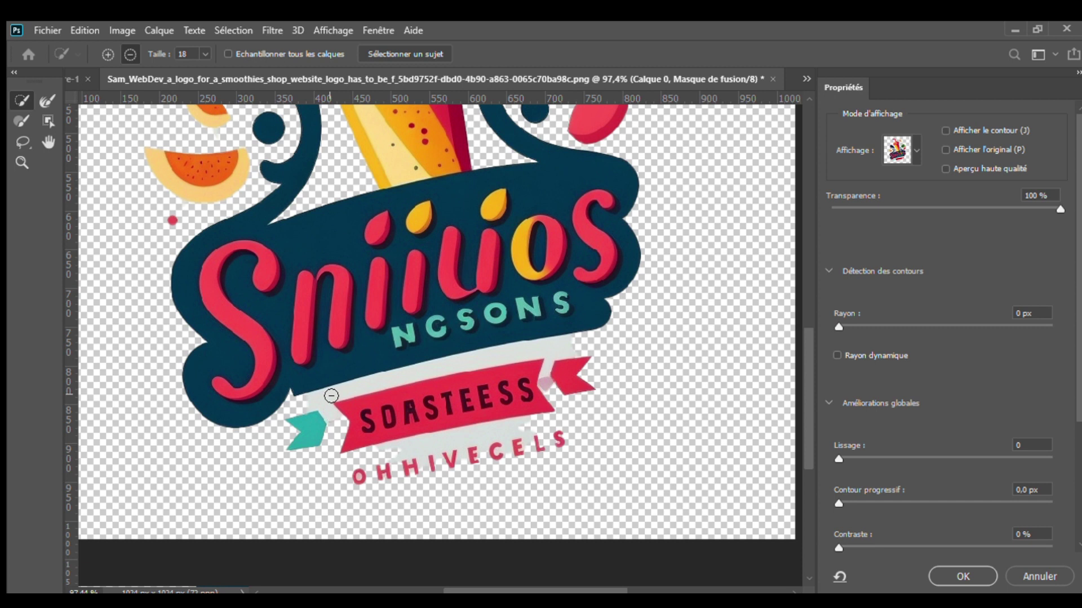
left_click_drag(380, 383, 469, 365)
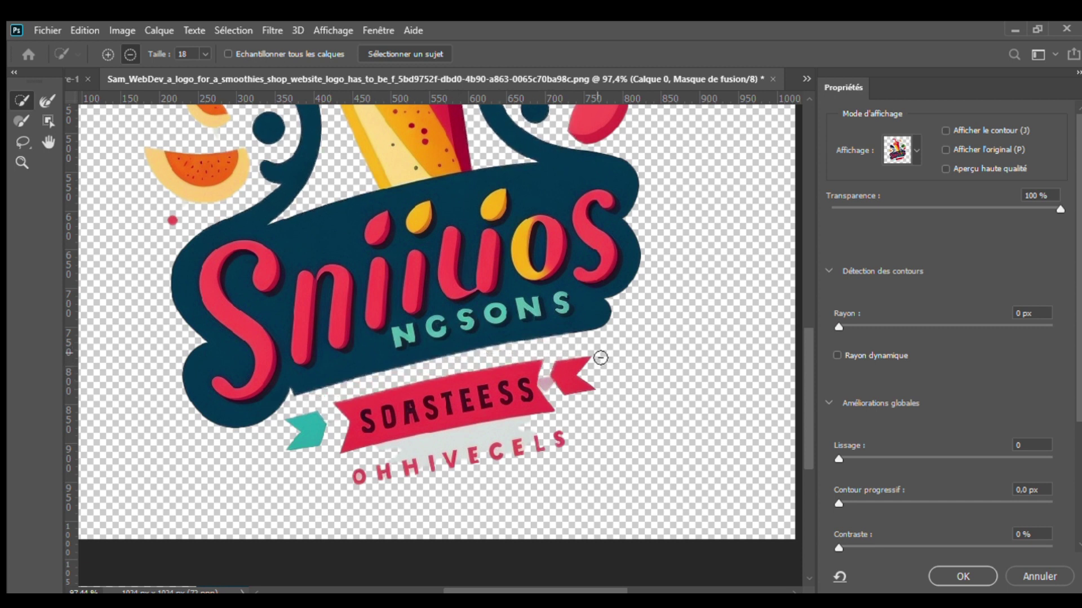
scroll(600, 358, "down", 1)
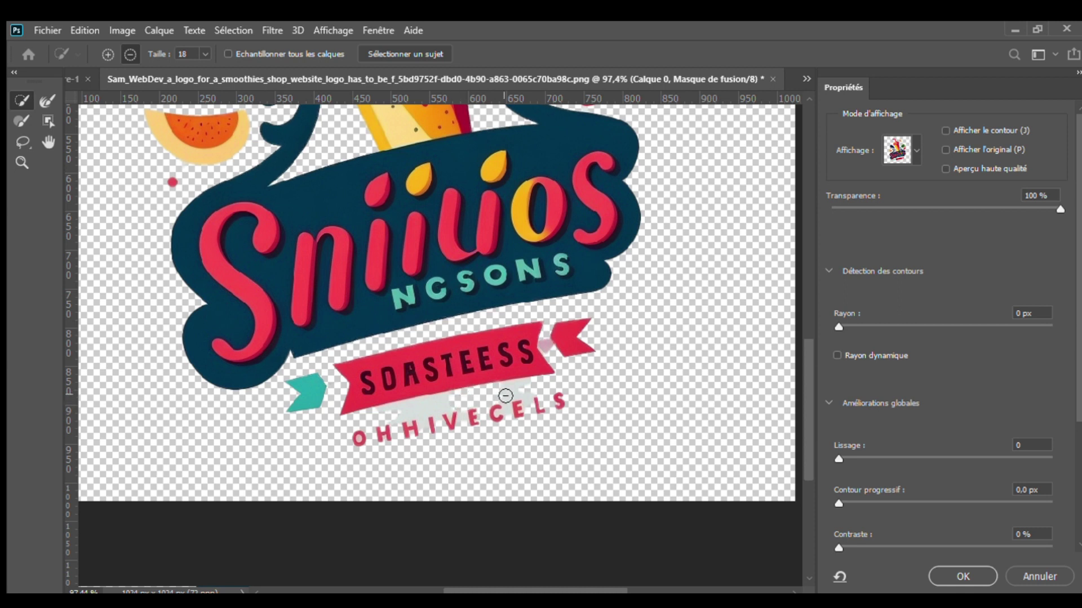
left_click_drag(451, 401, 408, 414)
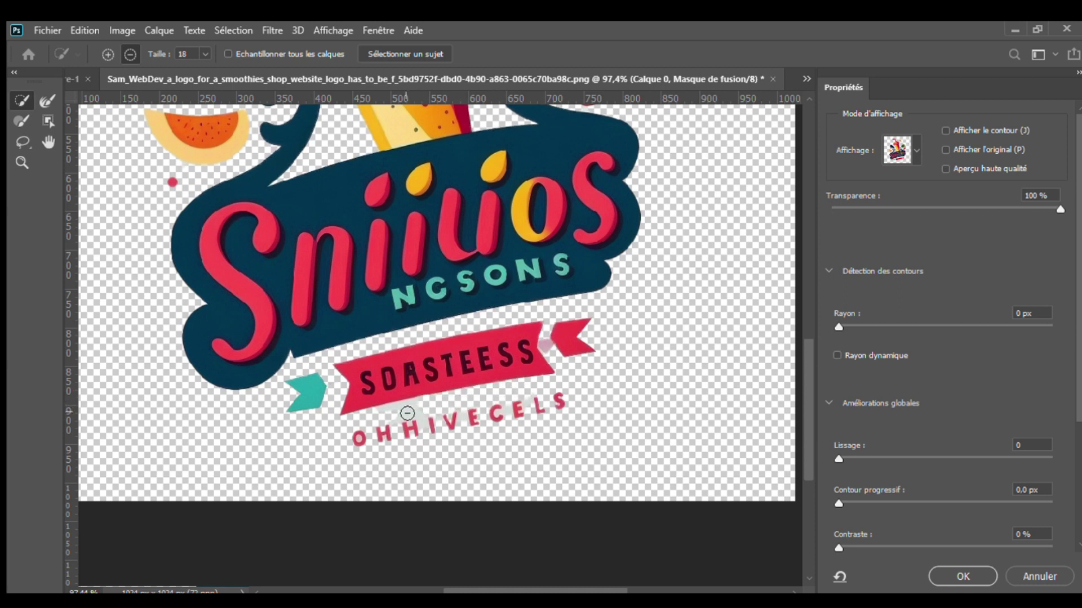
scroll(395, 417, "up", 3)
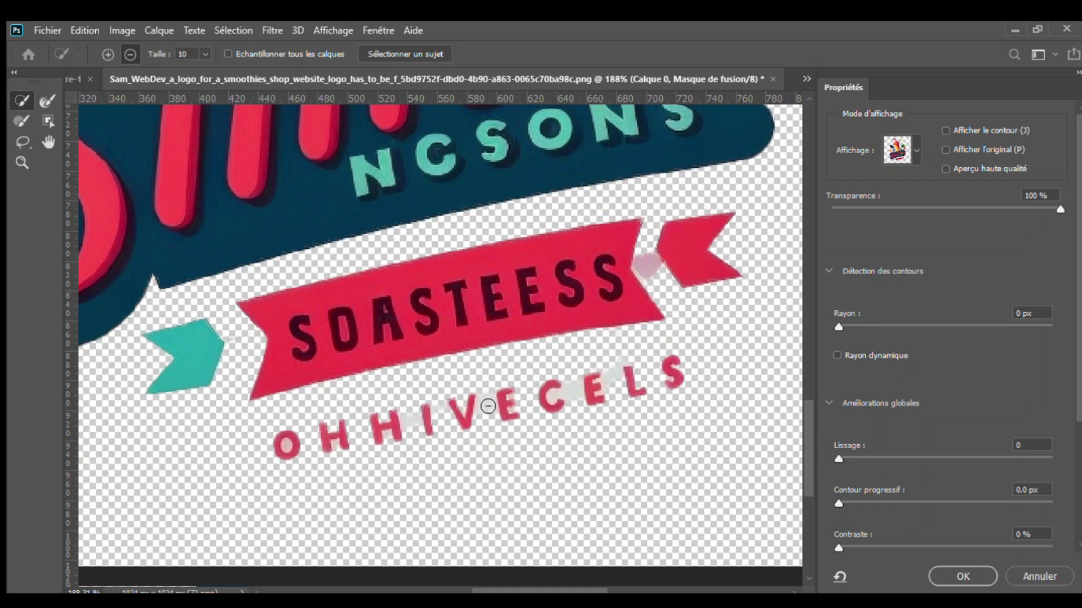
scroll(372, 371, "down", 3)
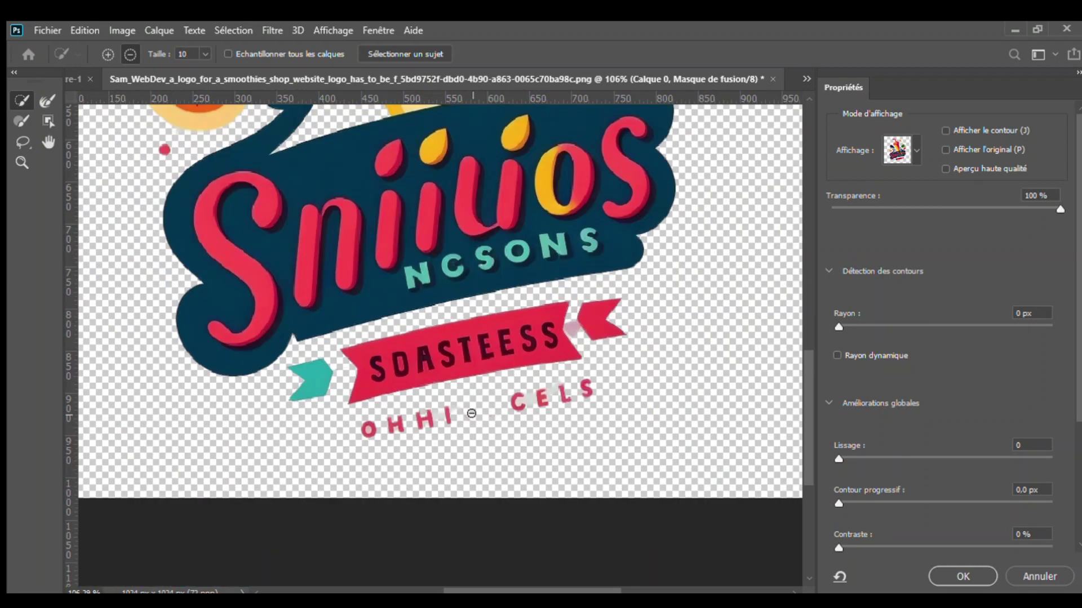
scroll(620, 386, "up", 4)
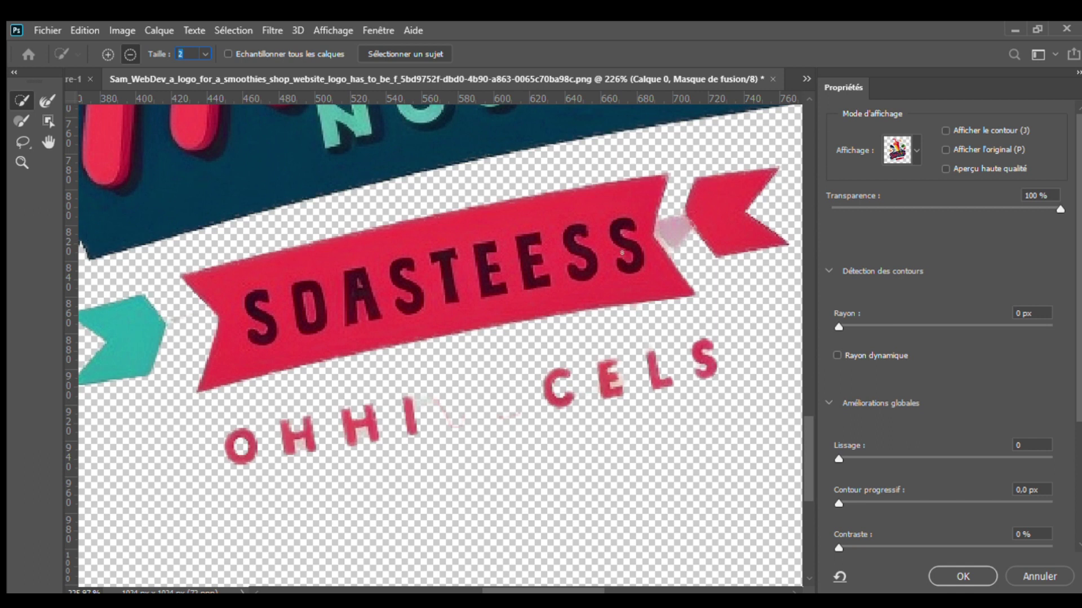
Apply the refined layer mask and view the whole logo on transparency.
left_click(962, 574)
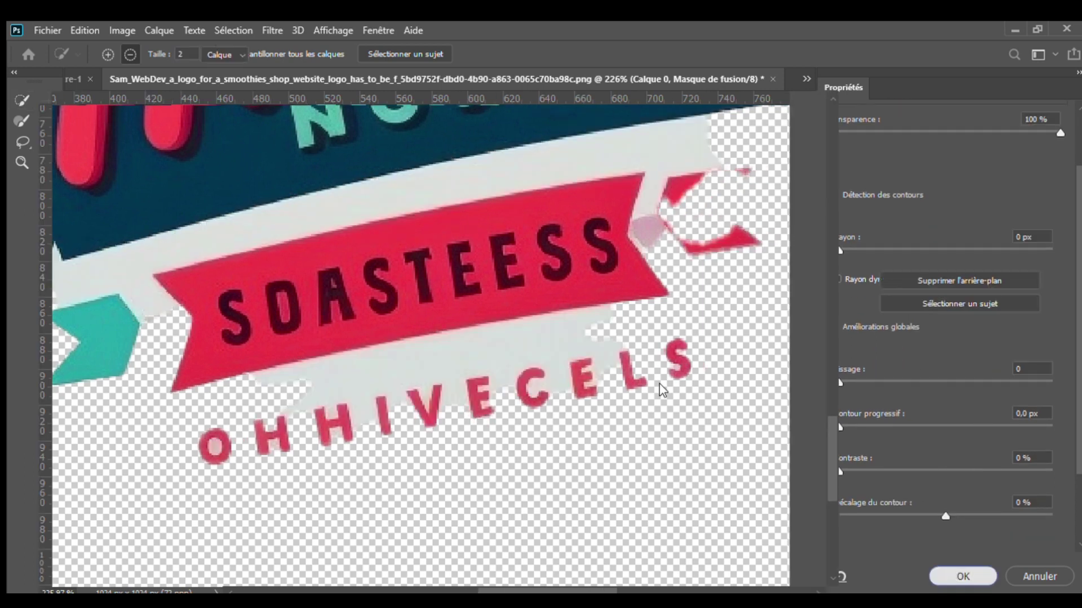
scroll(416, 243, "down", 4)
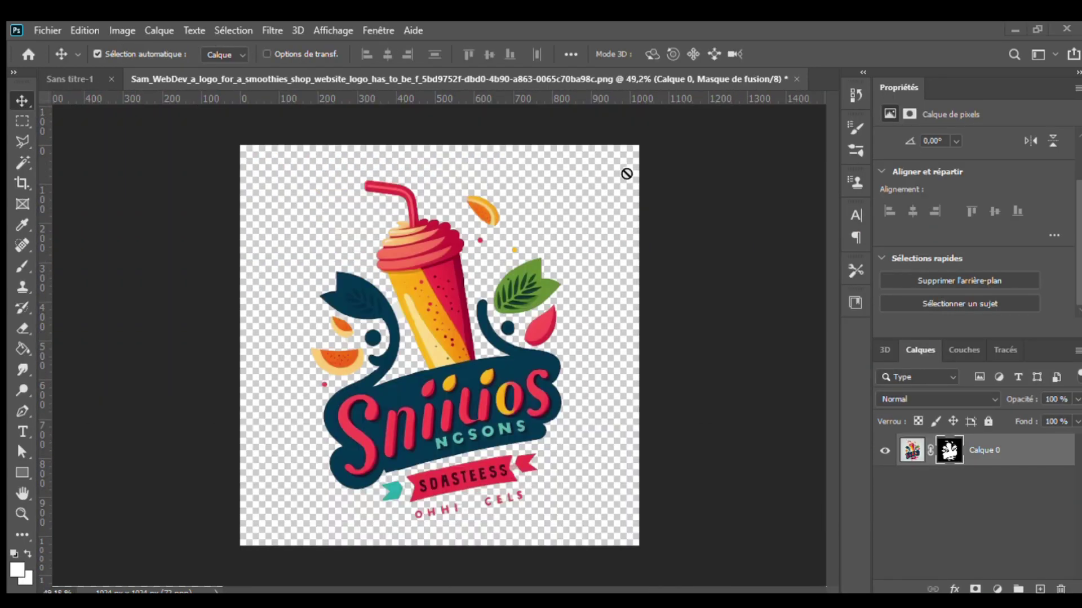